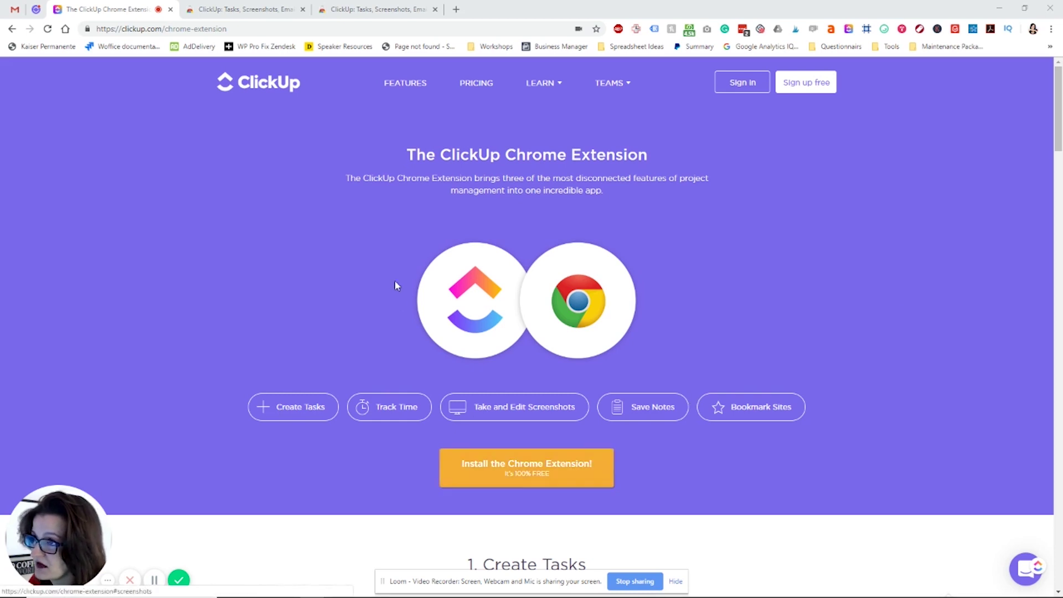
Step: Switch to the ClickUp extension's Chrome Web Store listing
{"action": "left_click", "coordinate": [244, 10]}
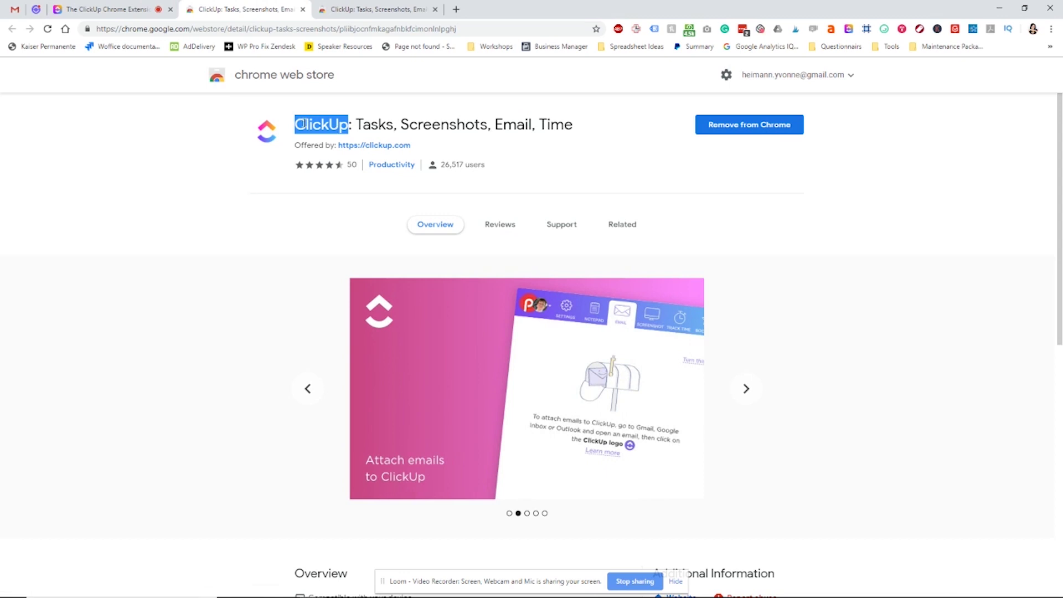
{"action": "left_click_drag", "start_coordinate": [301, 124], "coordinate": [340, 125]}
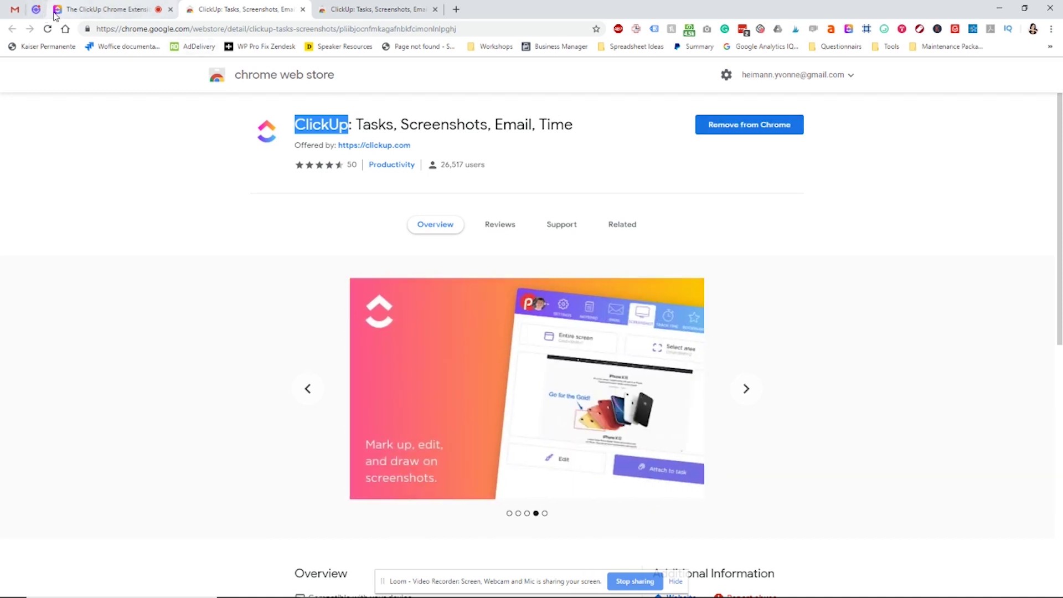
{"action": "left_click", "coordinate": [23, 14]}
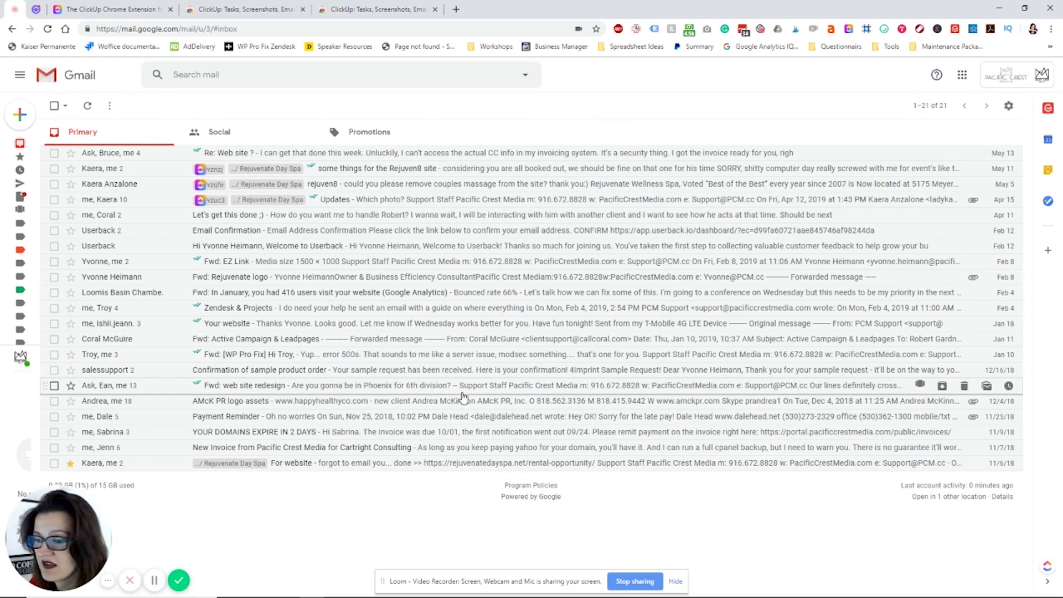
Step: Open and close the ClickUp Bookmark panel on the Gmail inbox, then start an area screenshot
{"action": "mouse_move", "coordinate": [1048, 569]}
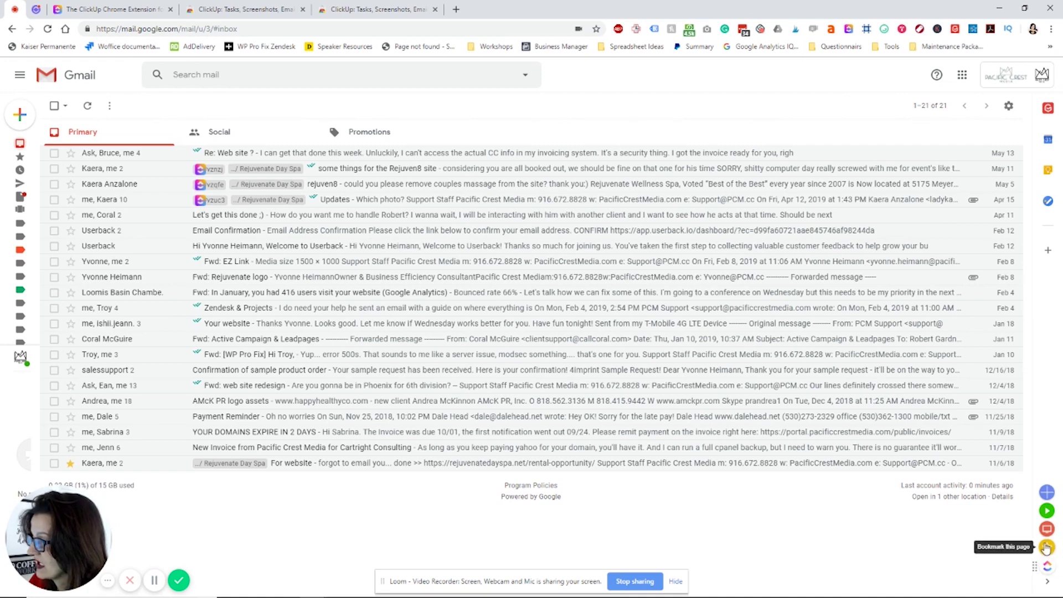
{"action": "left_click", "coordinate": [1046, 549]}
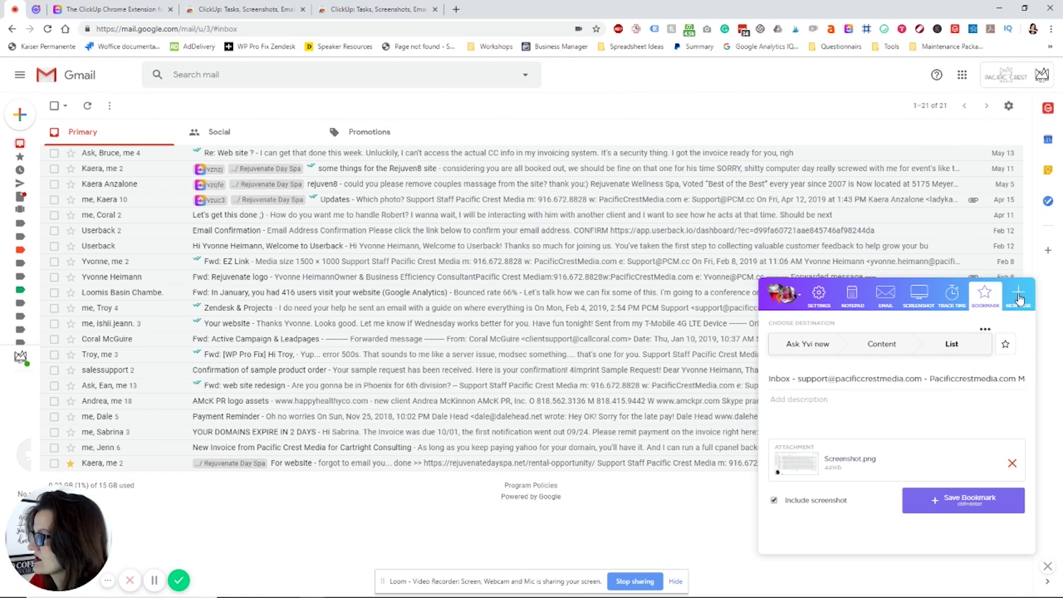
{"action": "left_click", "coordinate": [1046, 566]}
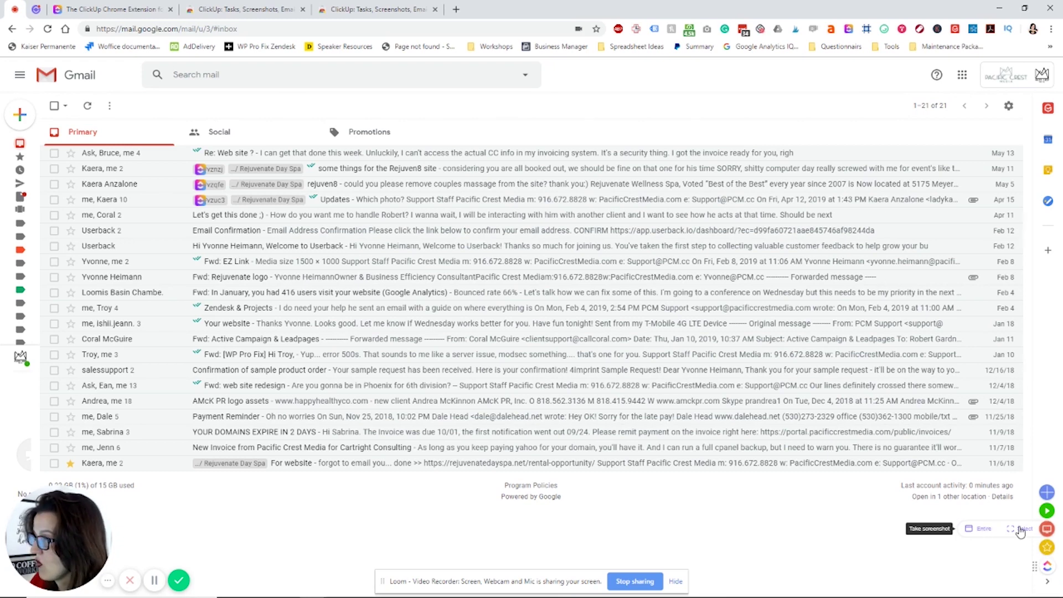
{"action": "left_click", "coordinate": [1020, 530]}
Step: Capture a region of the inbox and draw two red arrows across the emails
{"action": "left_click_drag", "start_coordinate": [198, 137], "coordinate": [673, 409]}
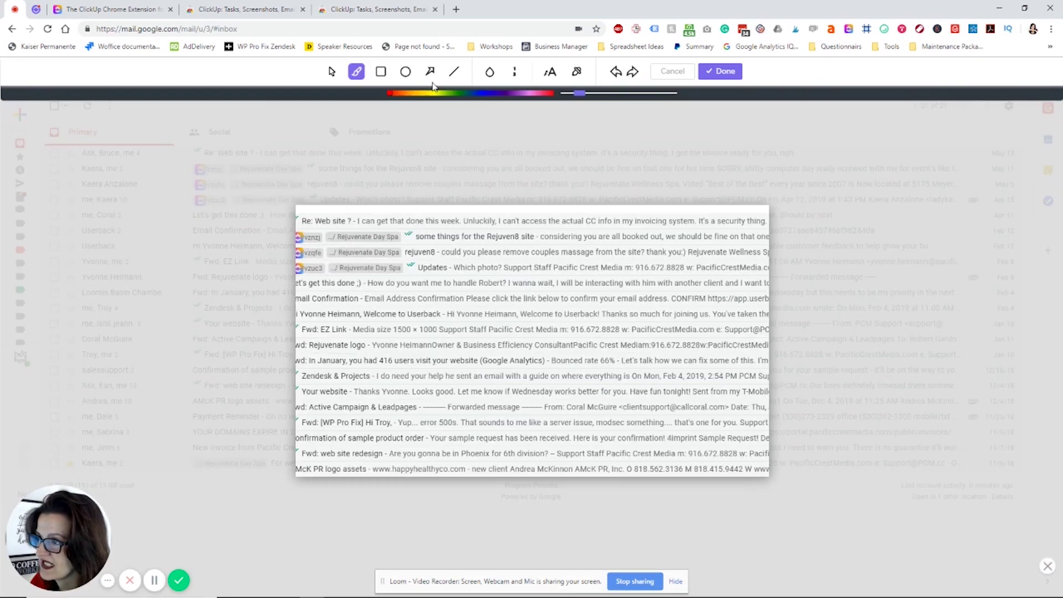
{"action": "left_click", "coordinate": [429, 72]}
{"action": "left_click_drag", "start_coordinate": [375, 347], "coordinate": [480, 295]}
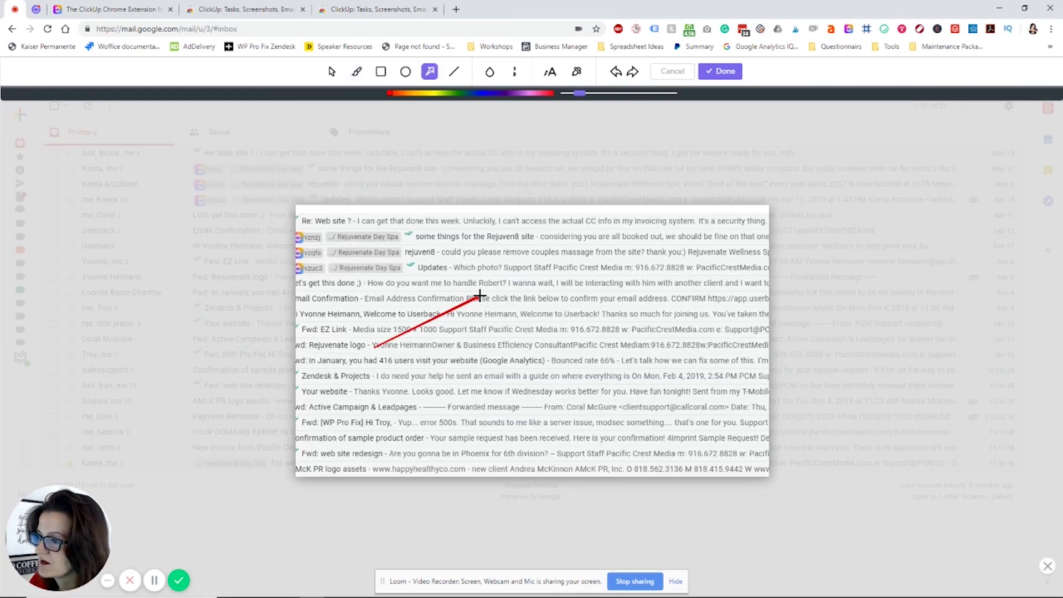
{"action": "mouse_move", "coordinate": [415, 253]}
{"action": "left_mouse_down"}
{"action": "mouse_move", "coordinate": [507, 270]}
{"action": "mouse_move", "coordinate": [624, 393]}
{"action": "left_mouse_up"}
Step: Scribble red freehand marks over the emails, then discard the markup and close the screenshot panel
{"action": "left_click", "coordinate": [381, 72]}
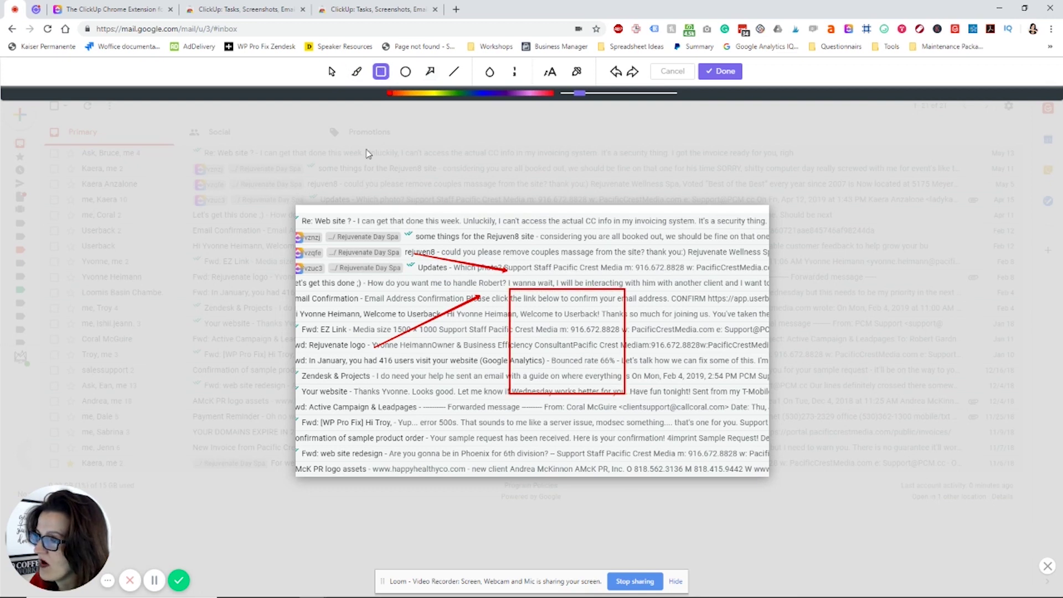
{"action": "left_click", "coordinate": [356, 71]}
{"action": "mouse_move", "coordinate": [374, 267]}
{"action": "left_mouse_down"}
{"action": "mouse_move", "coordinate": [457, 303]}
{"action": "mouse_move", "coordinate": [396, 343]}
{"action": "mouse_move", "coordinate": [432, 334]}
{"action": "mouse_move", "coordinate": [507, 282]}
{"action": "mouse_move", "coordinate": [437, 379]}
{"action": "mouse_move", "coordinate": [438, 367]}
{"action": "left_mouse_up"}
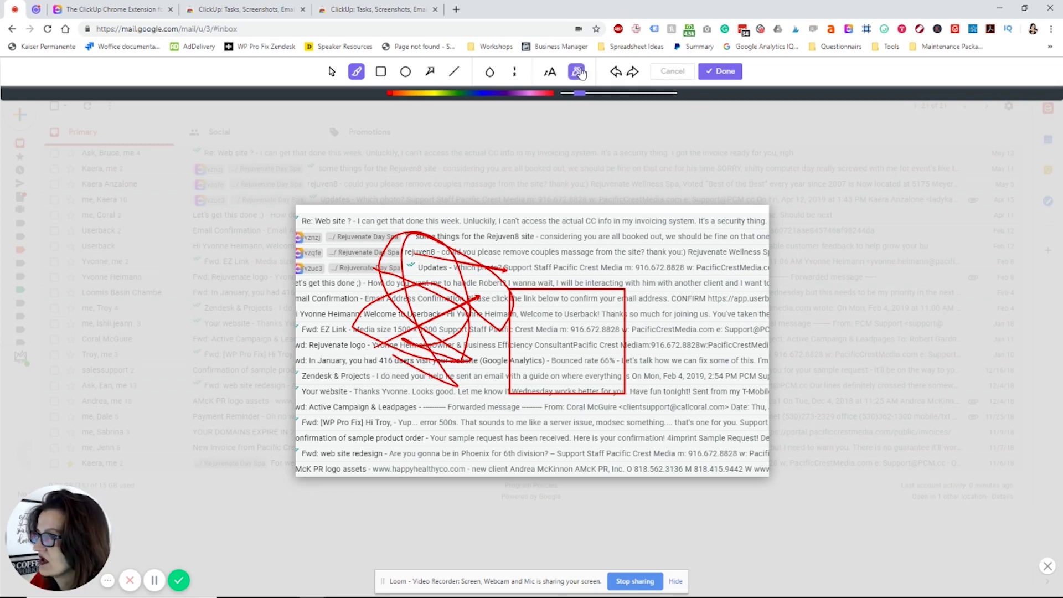
{"action": "left_click", "coordinate": [672, 72]}
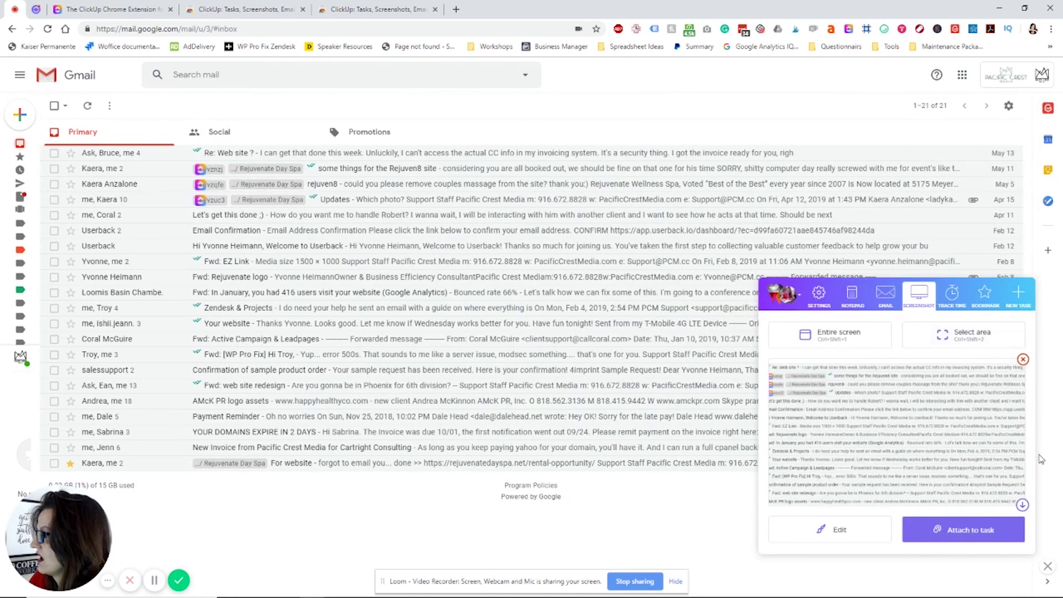
{"action": "left_click", "coordinate": [1048, 567]}
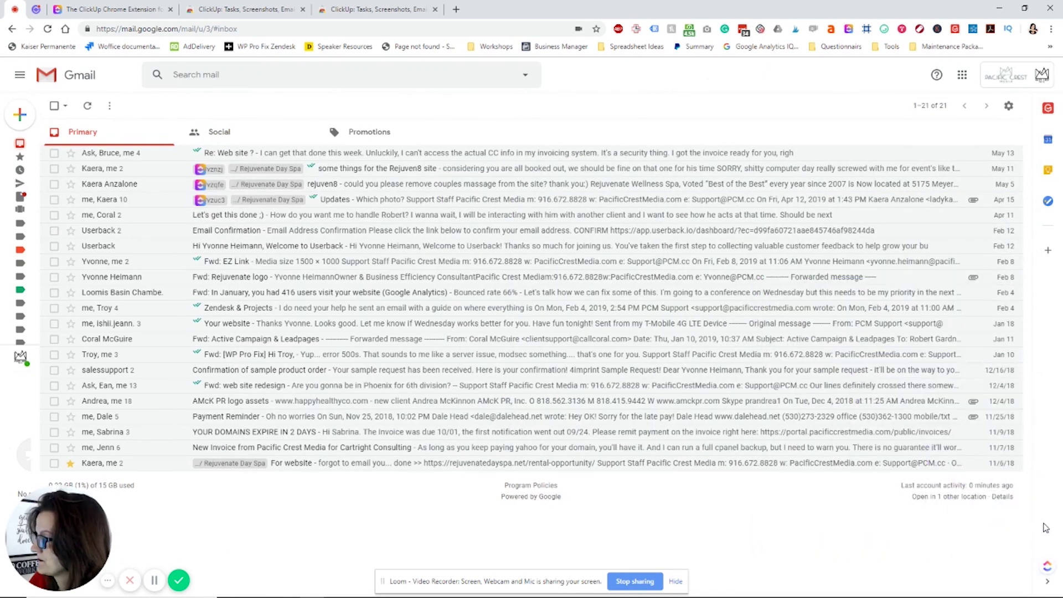
{"action": "mouse_move", "coordinate": [1049, 570]}
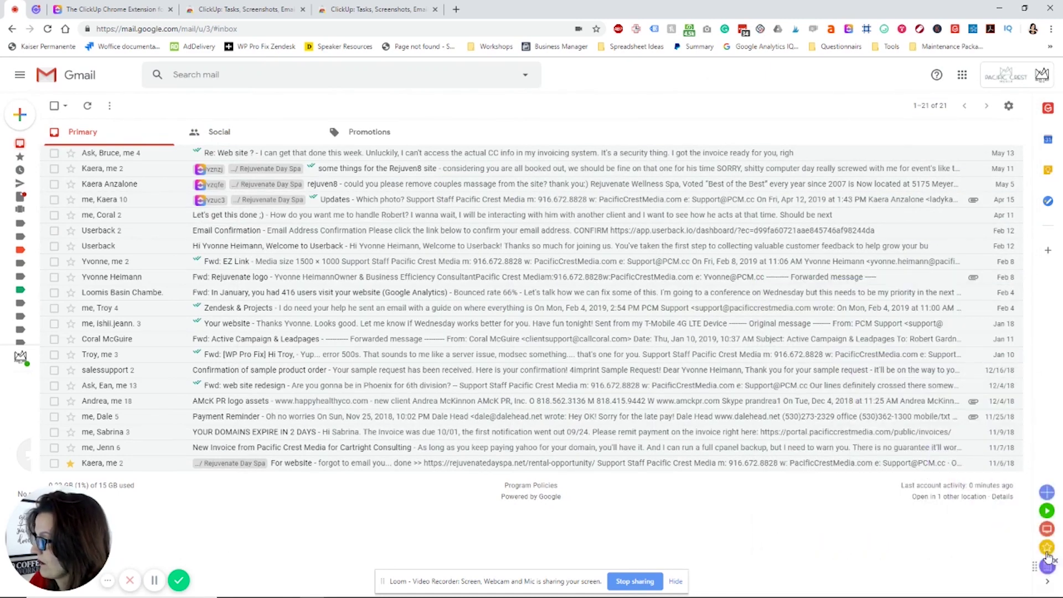
{"action": "left_click", "coordinate": [1048, 511]}
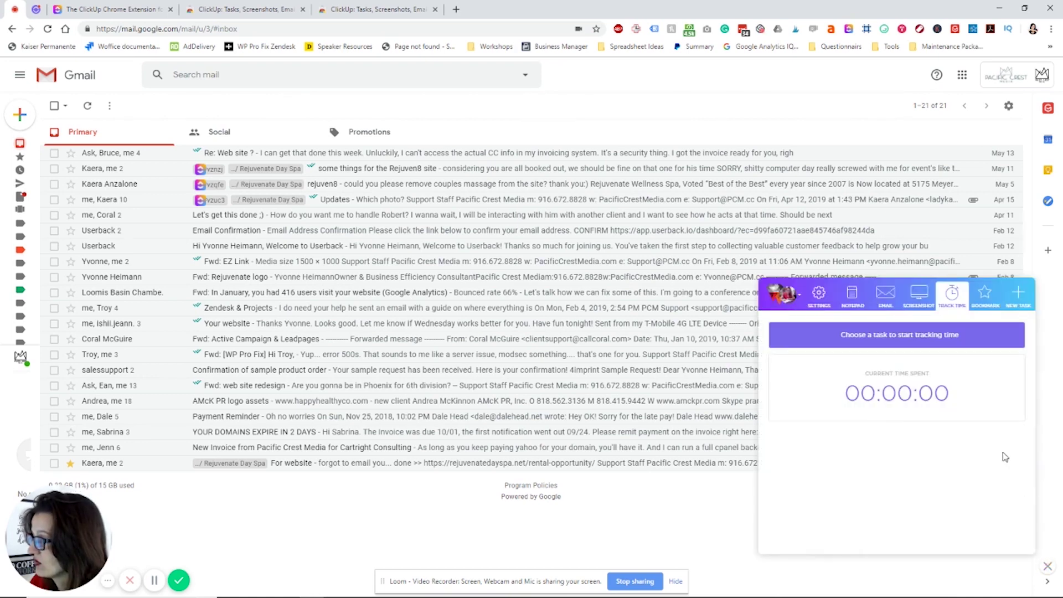
{"action": "left_click", "coordinate": [903, 338]}
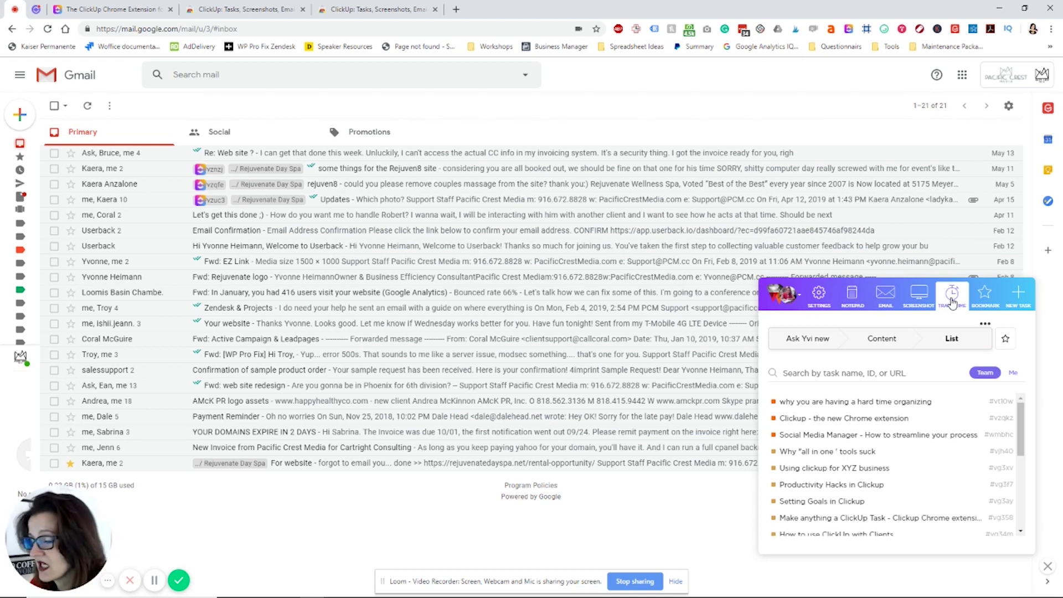
{"action": "left_click", "coordinate": [1048, 568]}
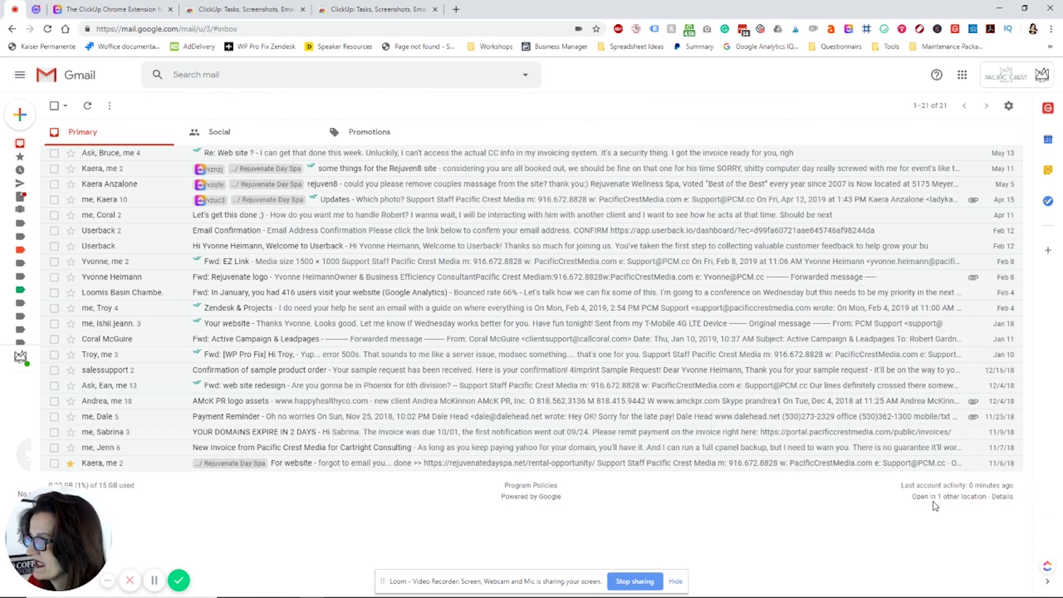
Step: Open the first email and start a task filed in PCM's Space › Client Work's first client list
{"action": "key", "text": "o"}
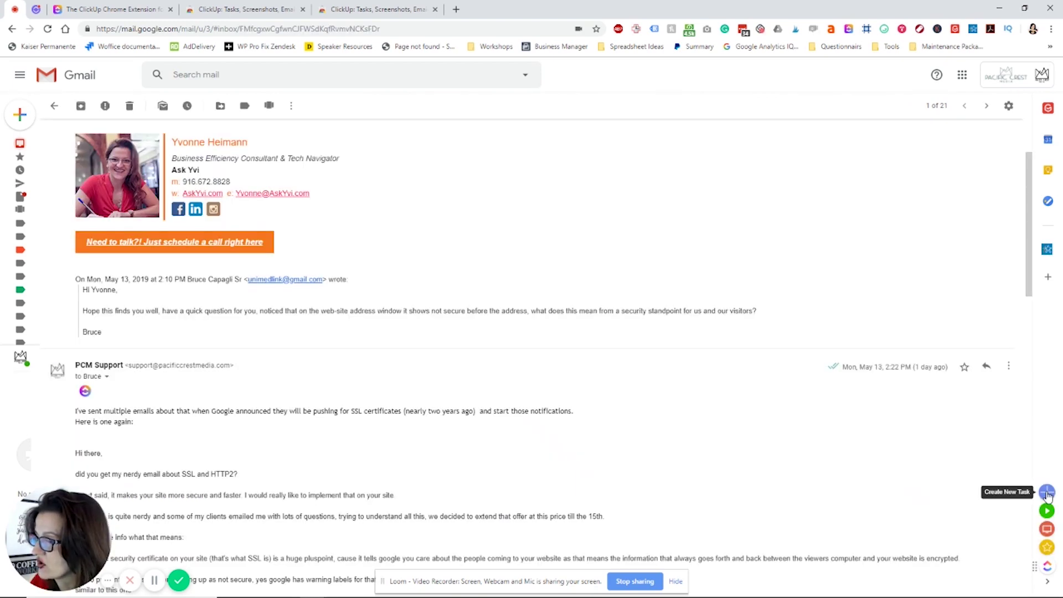
{"action": "left_click", "coordinate": [1047, 492]}
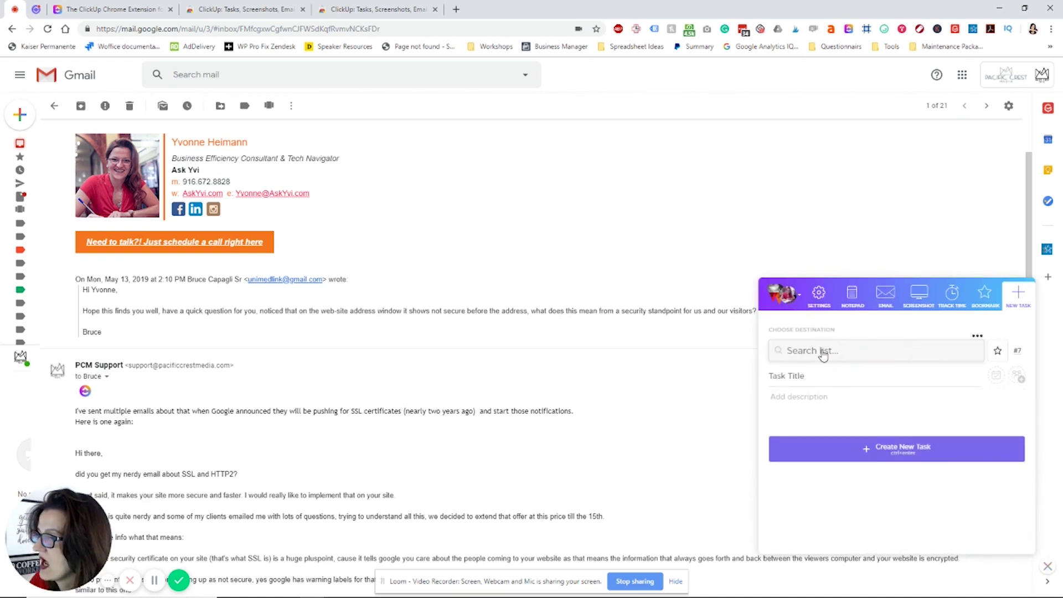
{"action": "left_click", "coordinate": [824, 356]}
{"action": "left_click", "coordinate": [824, 404]}
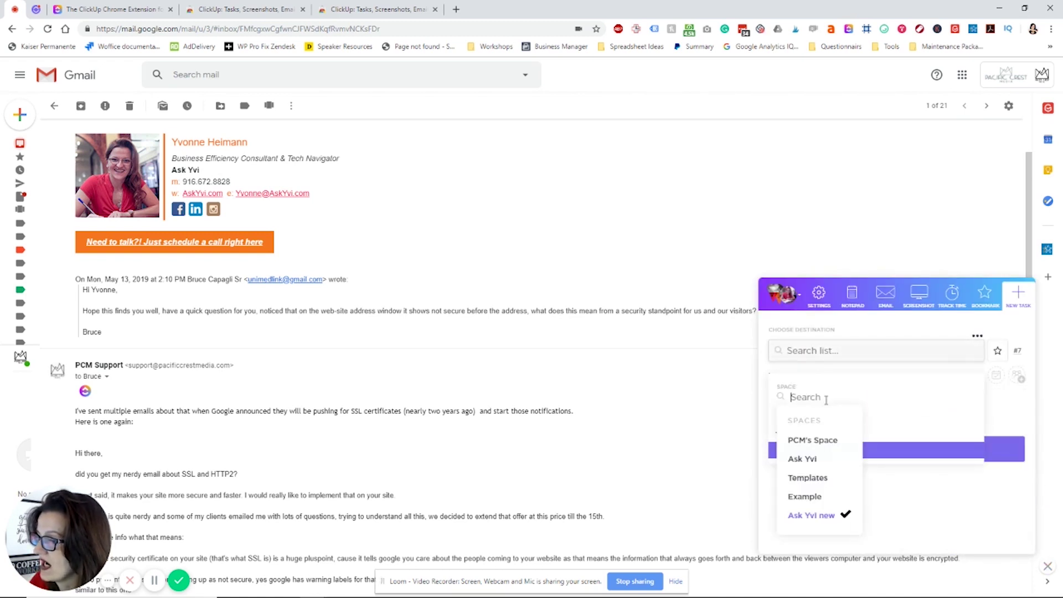
{"action": "left_click", "coordinate": [812, 443]}
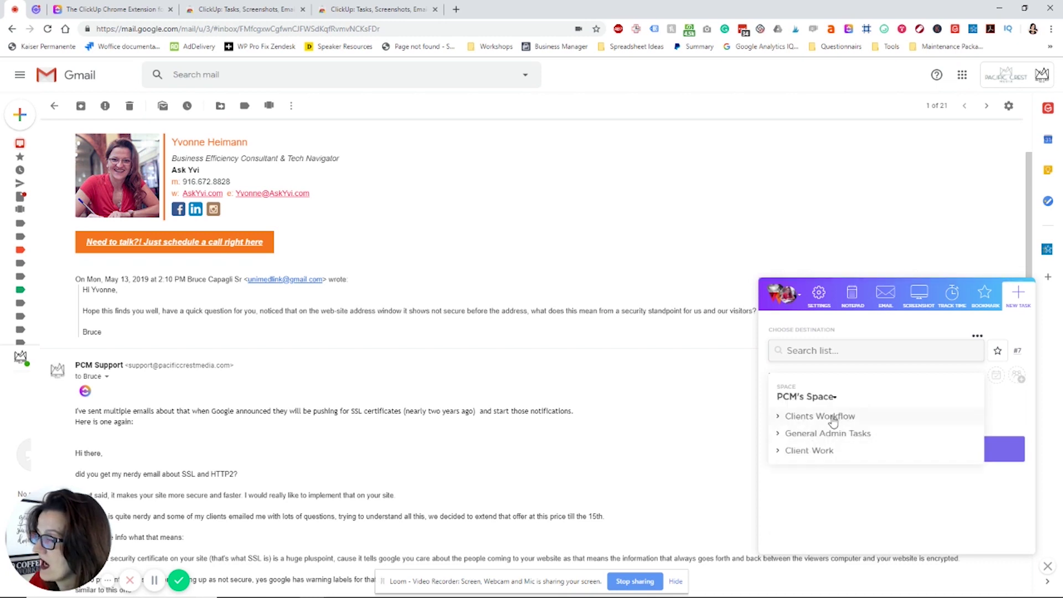
{"action": "left_click", "coordinate": [833, 421]}
{"action": "left_click", "coordinate": [828, 449]}
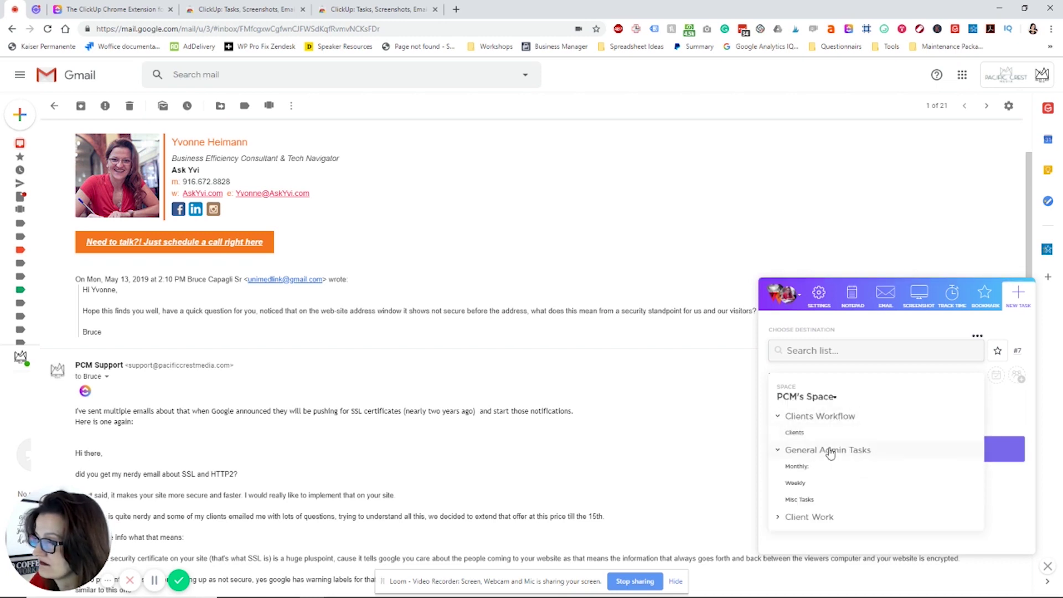
{"action": "left_click", "coordinate": [796, 518]}
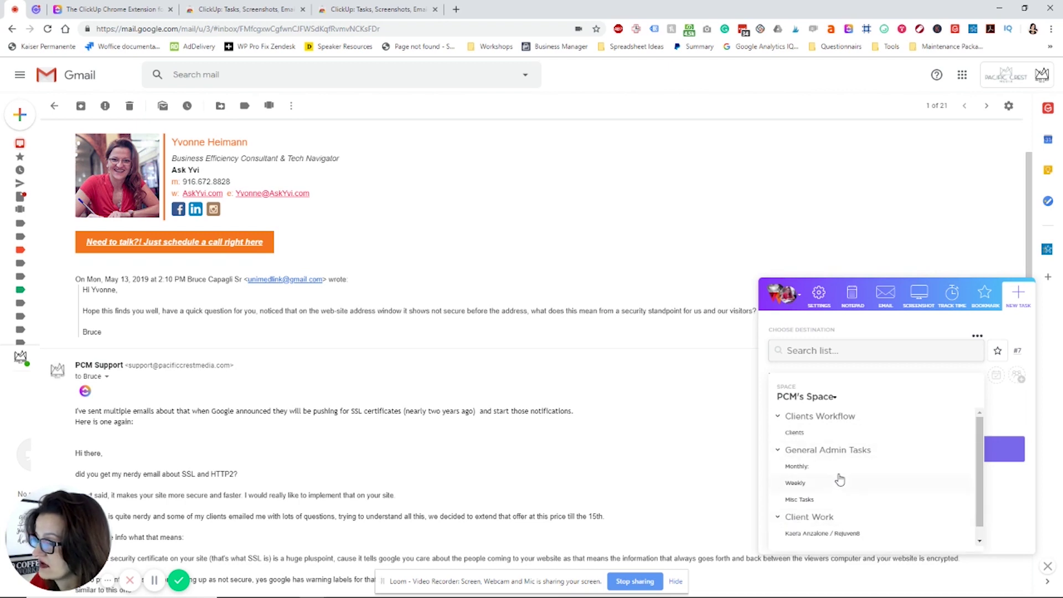
{"action": "scroll", "coordinate": [837, 480], "scroll_direction": "down", "scroll_amount": 1}
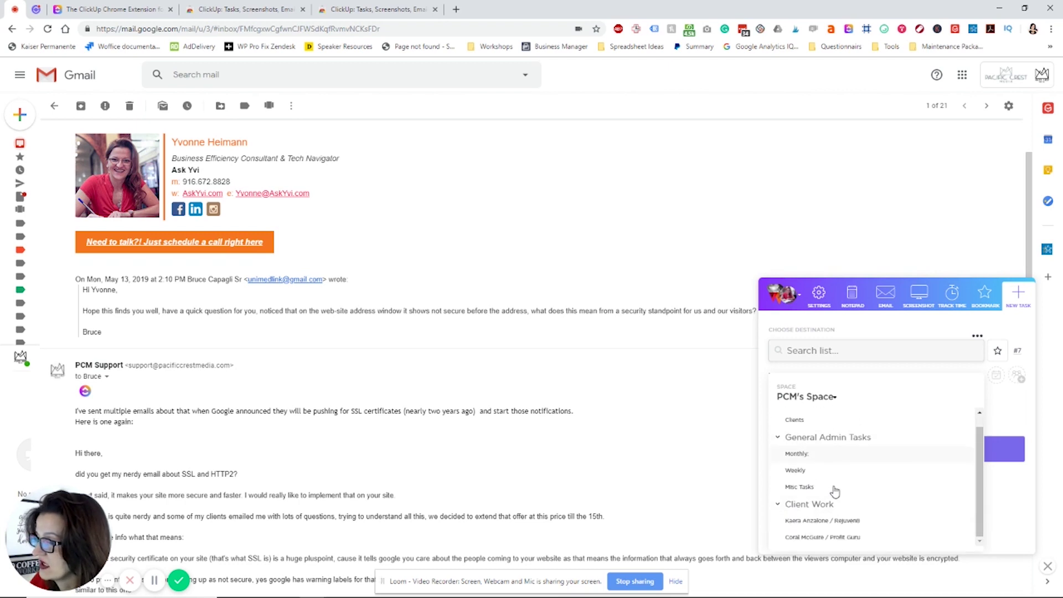
{"action": "left_click", "coordinate": [814, 523]}
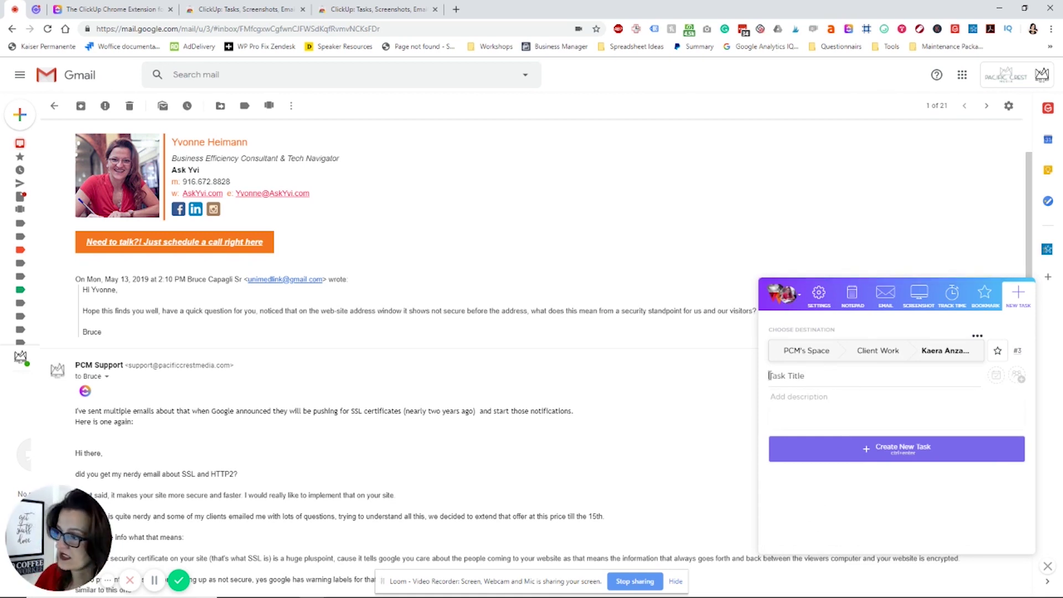
Step: Create the 'get shit done' task, dismiss the notice, and open PCM's Space in ClickUp
{"action": "type", "text": "Get"}
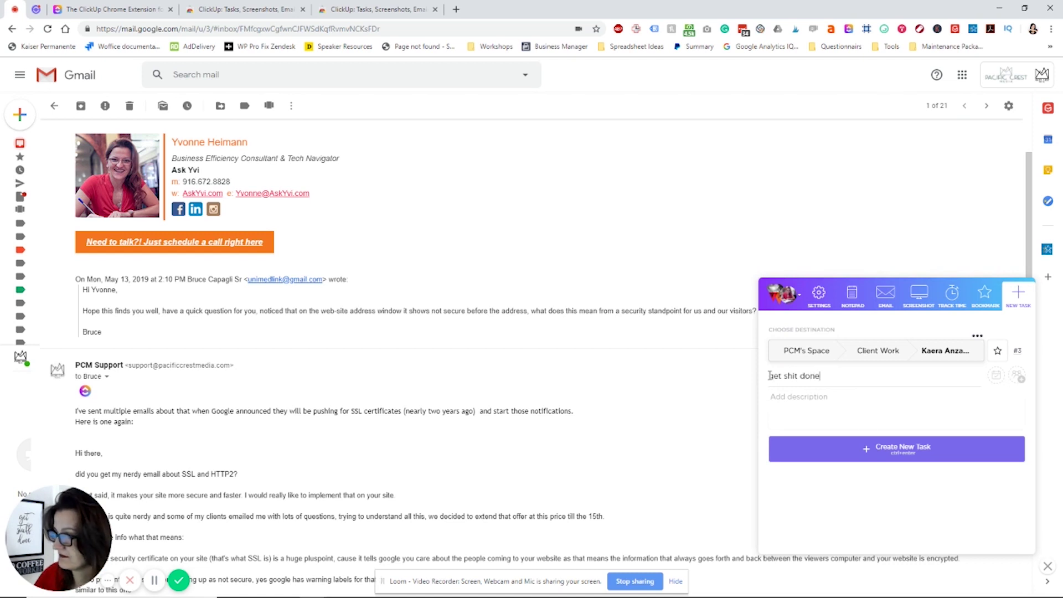
{"action": "left_click", "coordinate": [922, 451]}
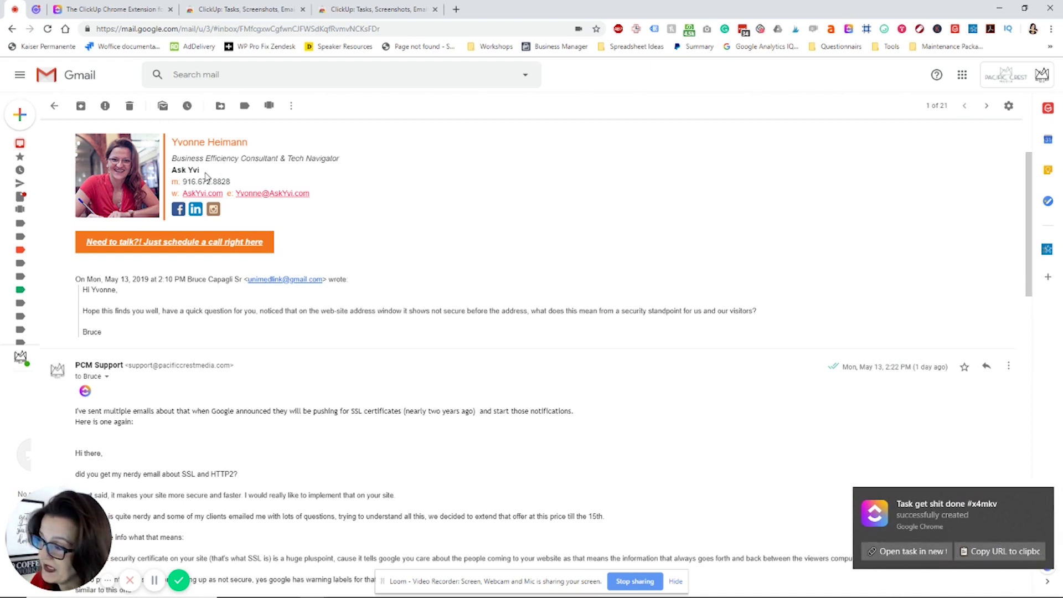
{"action": "left_click", "coordinate": [1047, 498]}
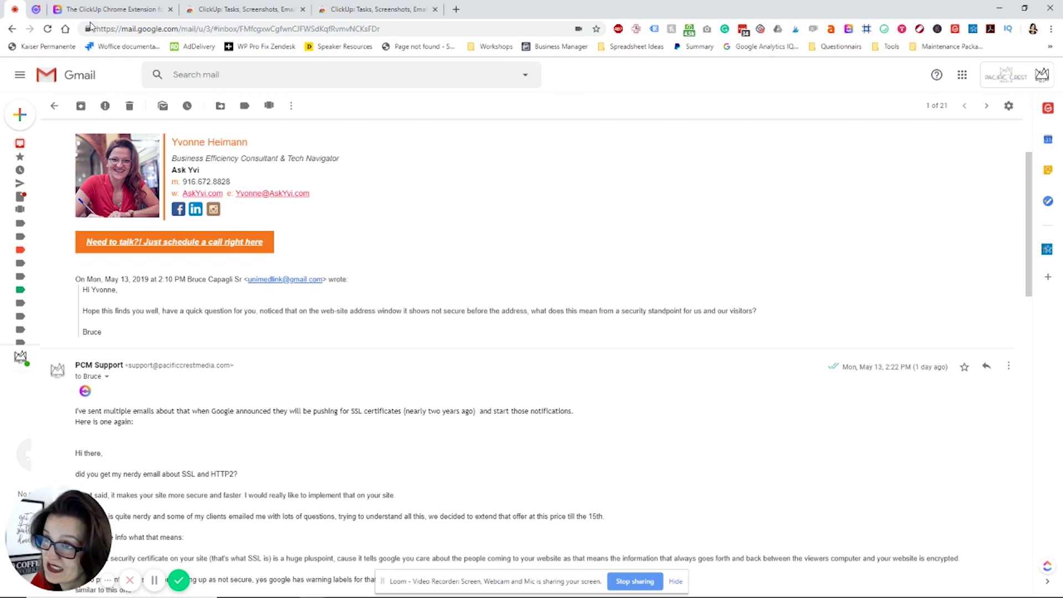
{"action": "key", "text": "ctrl+2"}
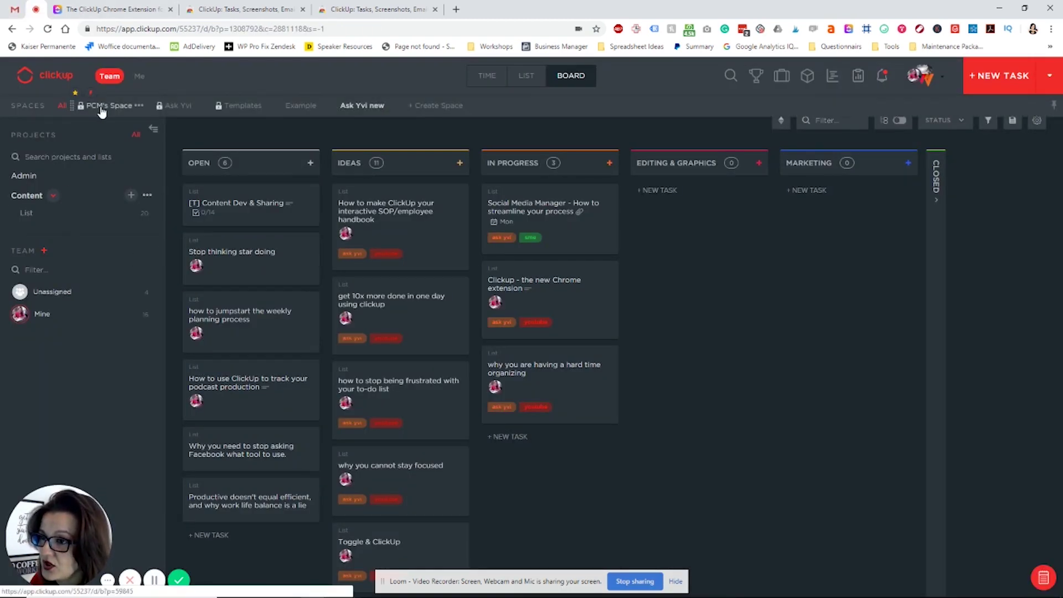
{"action": "left_click", "coordinate": [102, 110]}
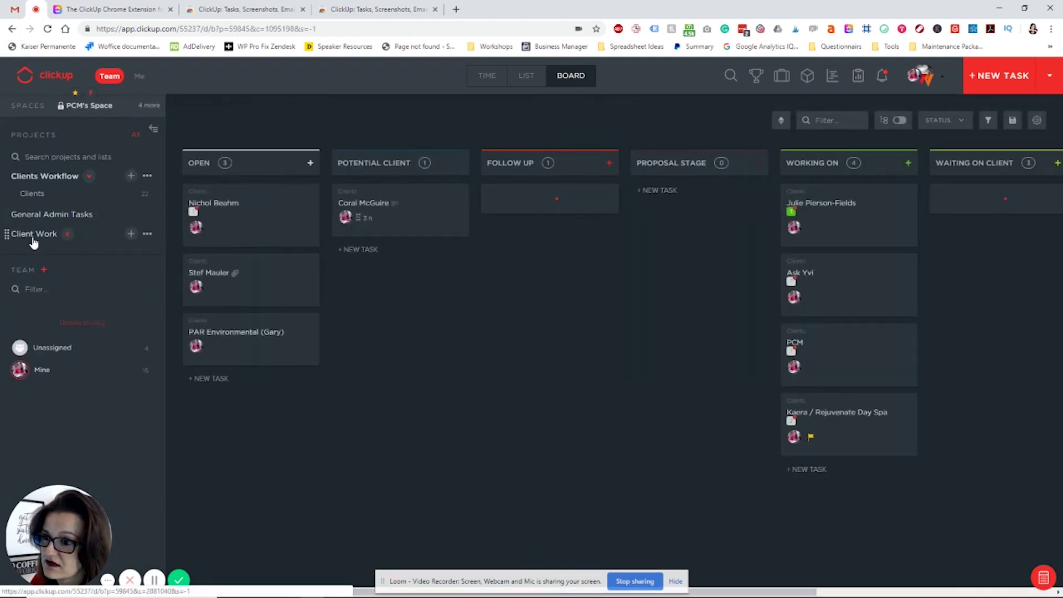
{"action": "left_click", "coordinate": [33, 237]}
{"action": "left_click", "coordinate": [51, 233]}
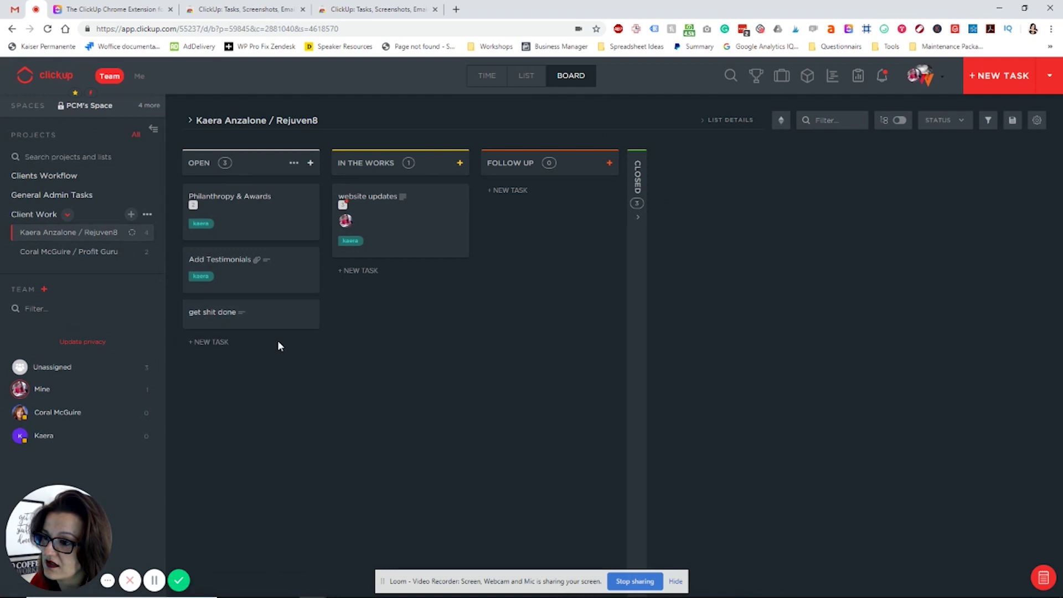
{"action": "mouse_move", "coordinate": [257, 311]}
{"action": "left_mouse_down"}
{"action": "mouse_move", "coordinate": [256, 339]}
{"action": "mouse_move", "coordinate": [260, 313]}
{"action": "left_mouse_up"}
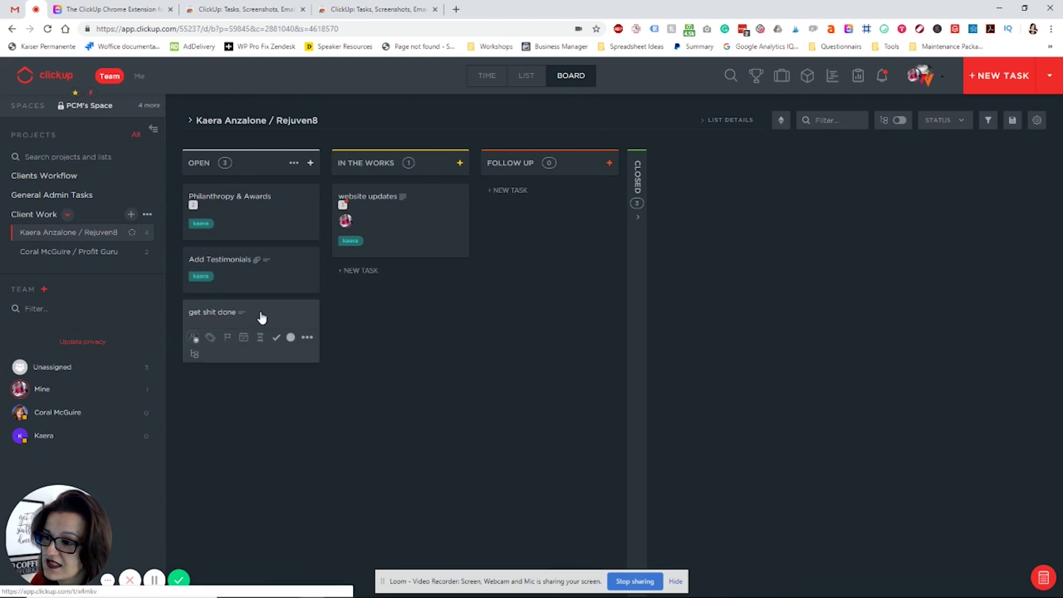
{"action": "key", "text": "ctrl+1"}
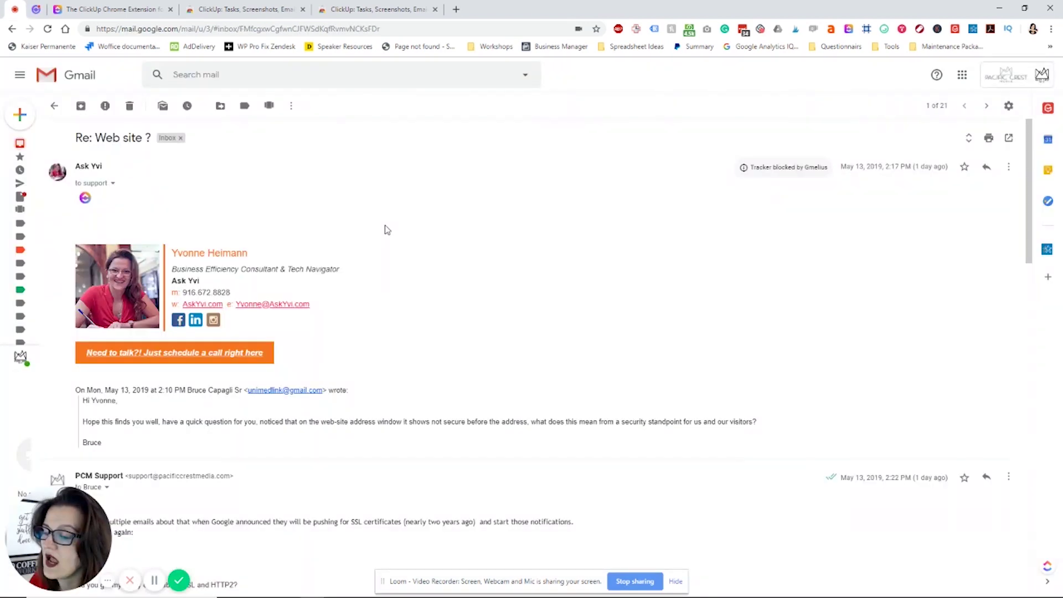
{"action": "left_click", "coordinate": [86, 200]}
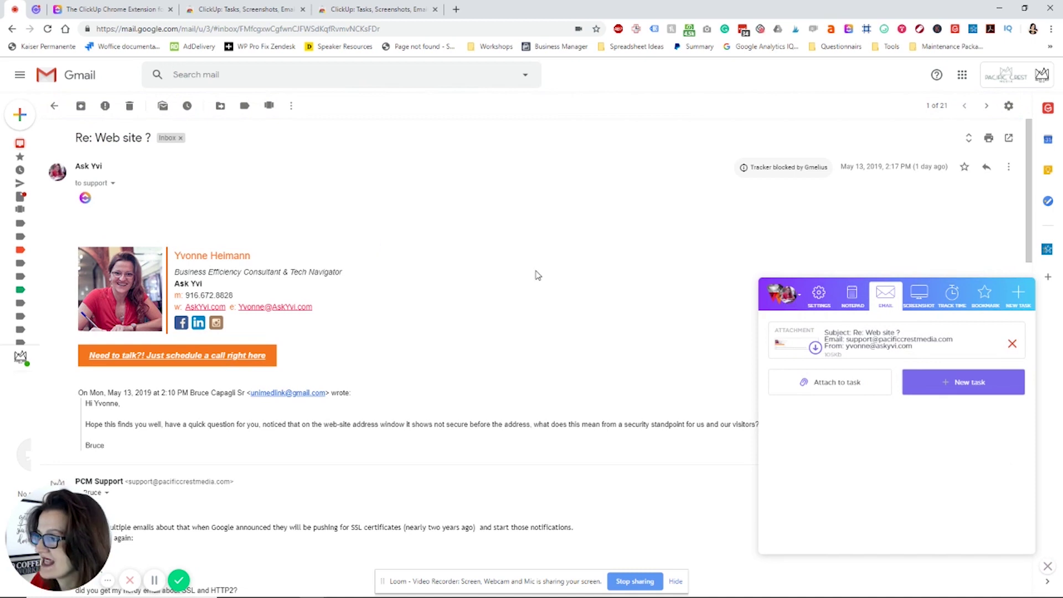
{"action": "left_click", "coordinate": [965, 387]}
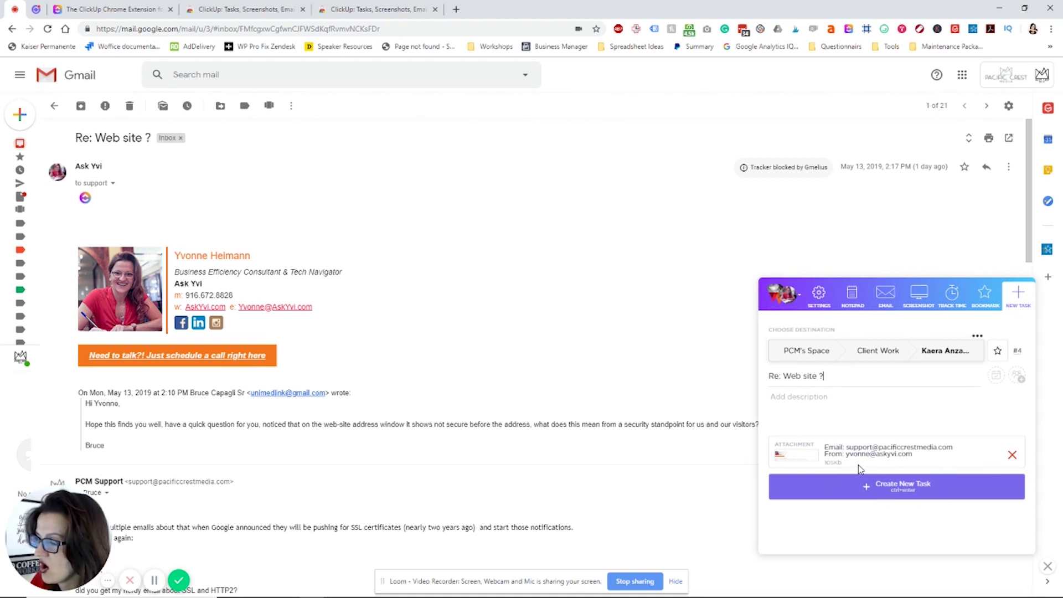
{"action": "left_click", "coordinate": [820, 352]}
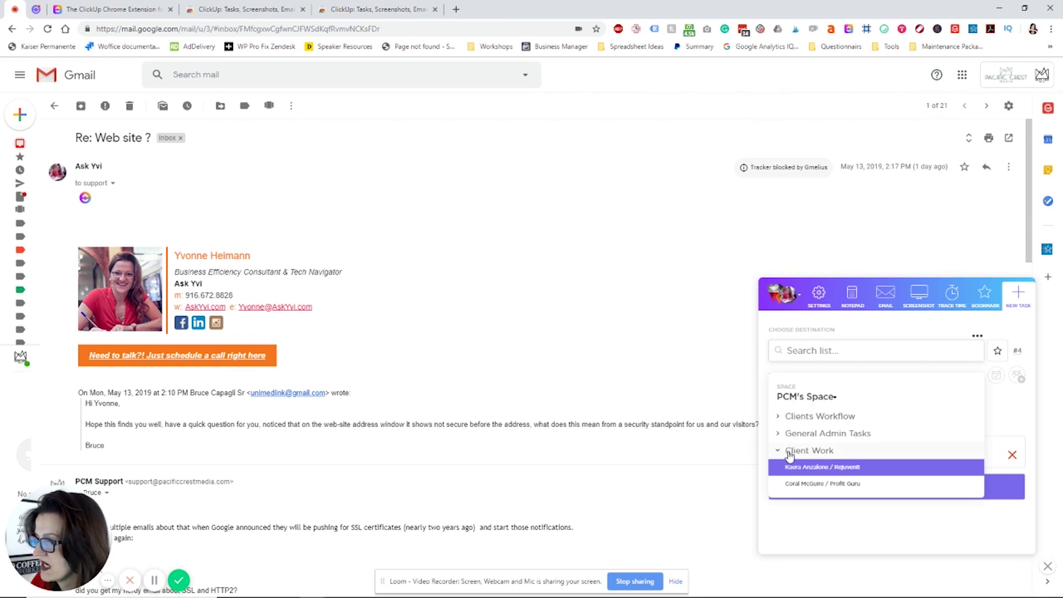
{"action": "left_click", "coordinate": [821, 468]}
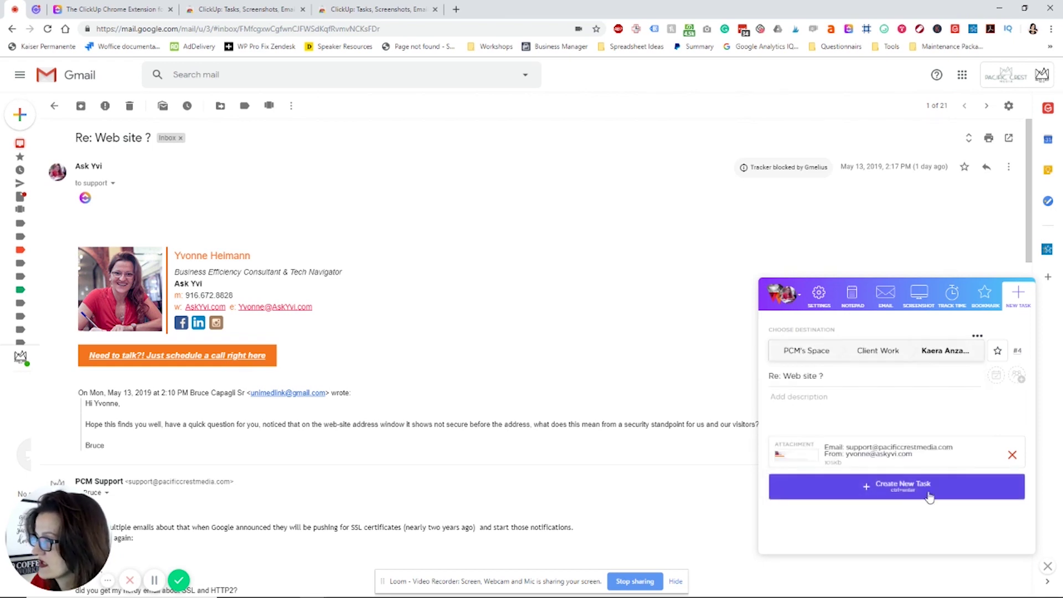
{"action": "left_click", "coordinate": [897, 490]}
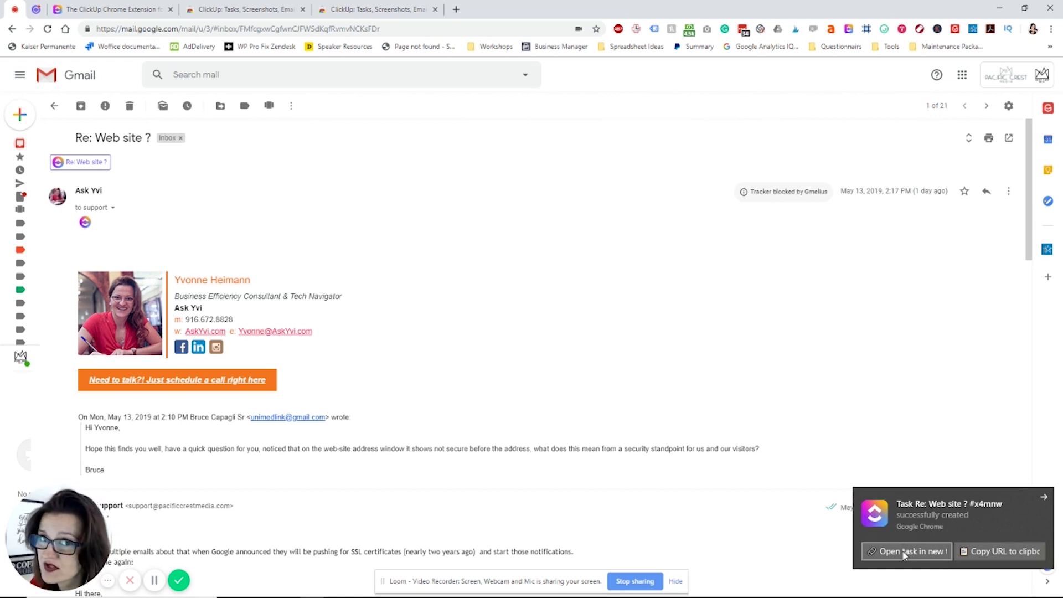
{"action": "left_click", "coordinate": [1044, 501]}
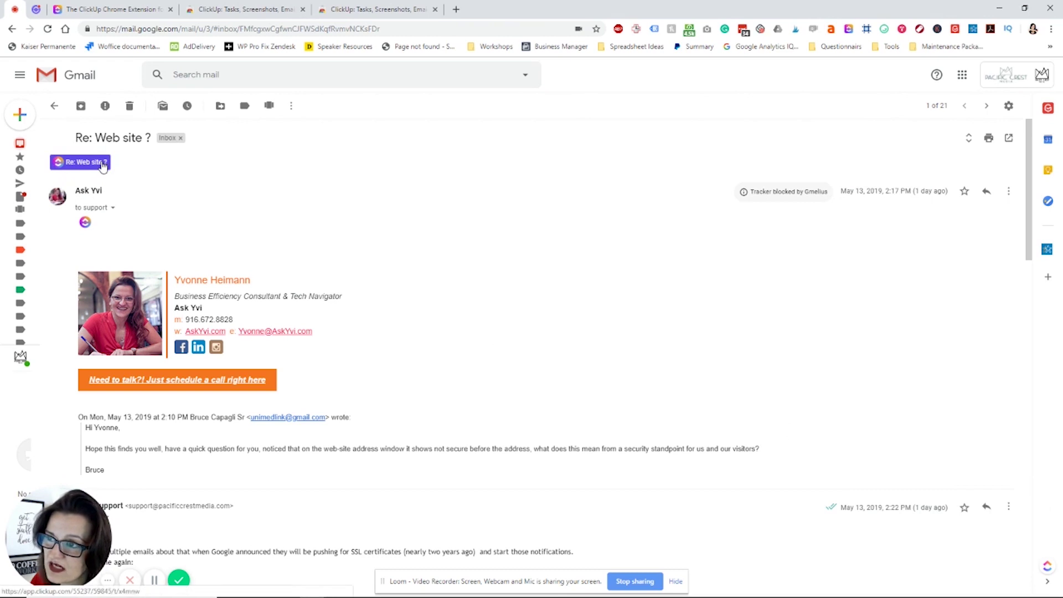
{"action": "left_click_drag", "start_coordinate": [78, 137], "coordinate": [155, 138]}
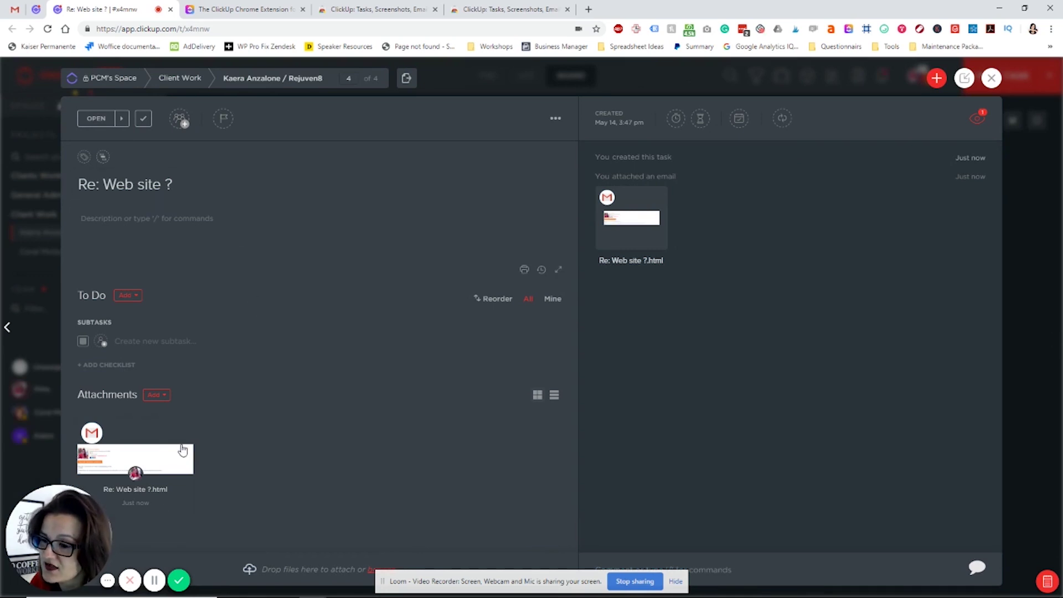
Step: Preview the attached Re: Web site ?.html email, then close the preview and the task
{"action": "mouse_move", "coordinate": [193, 466]}
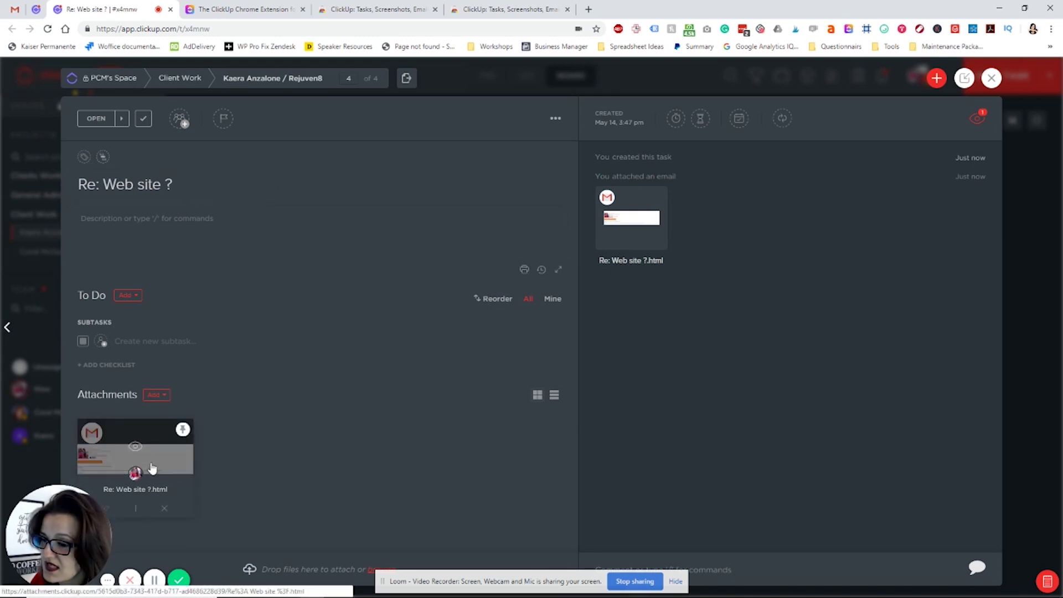
{"action": "left_click", "coordinate": [158, 458]}
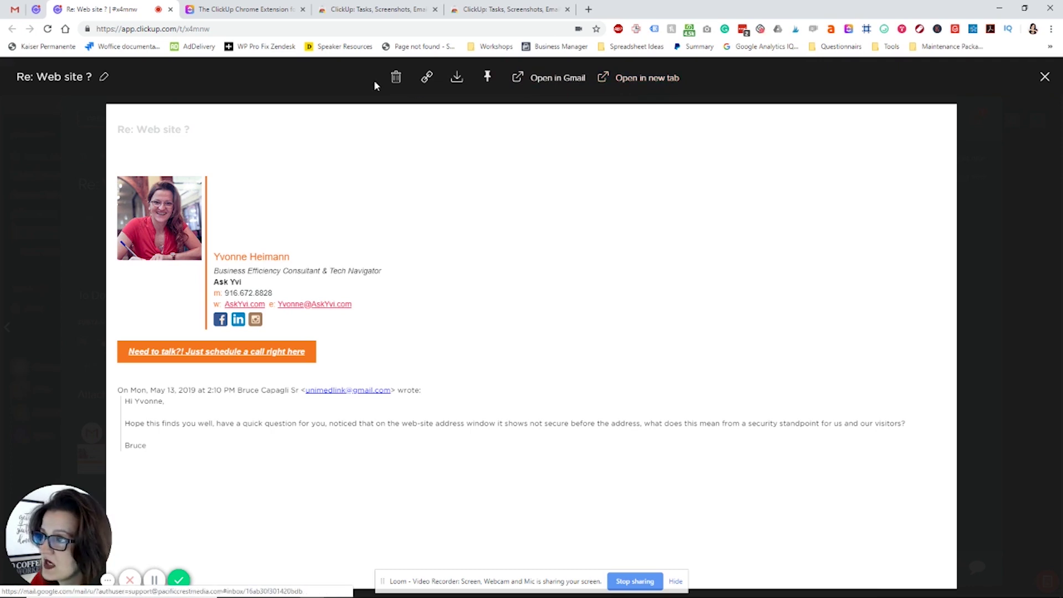
{"action": "left_click", "coordinate": [1043, 77]}
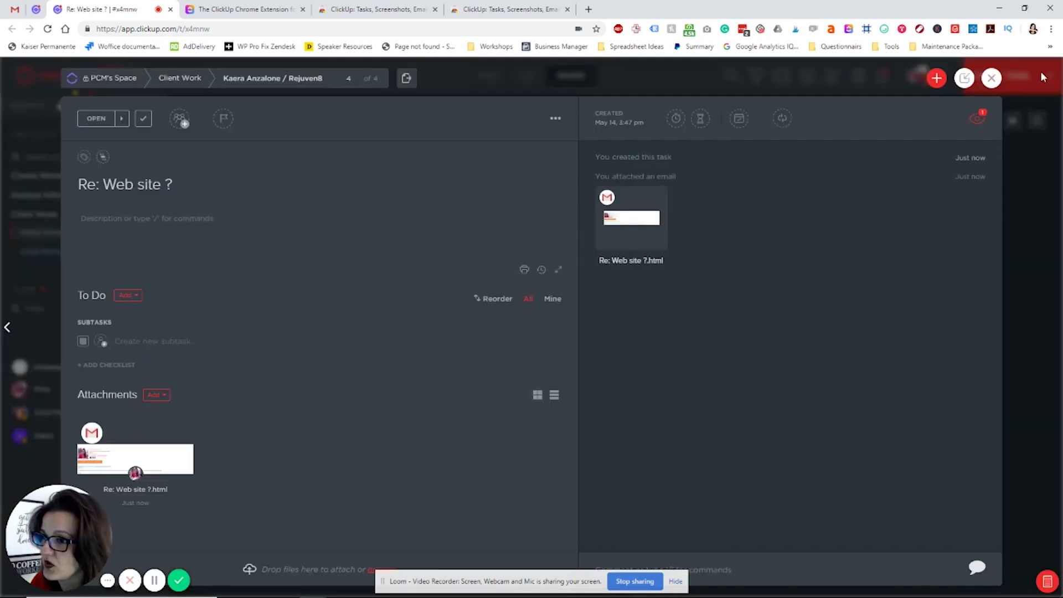
{"action": "left_click", "coordinate": [992, 79]}
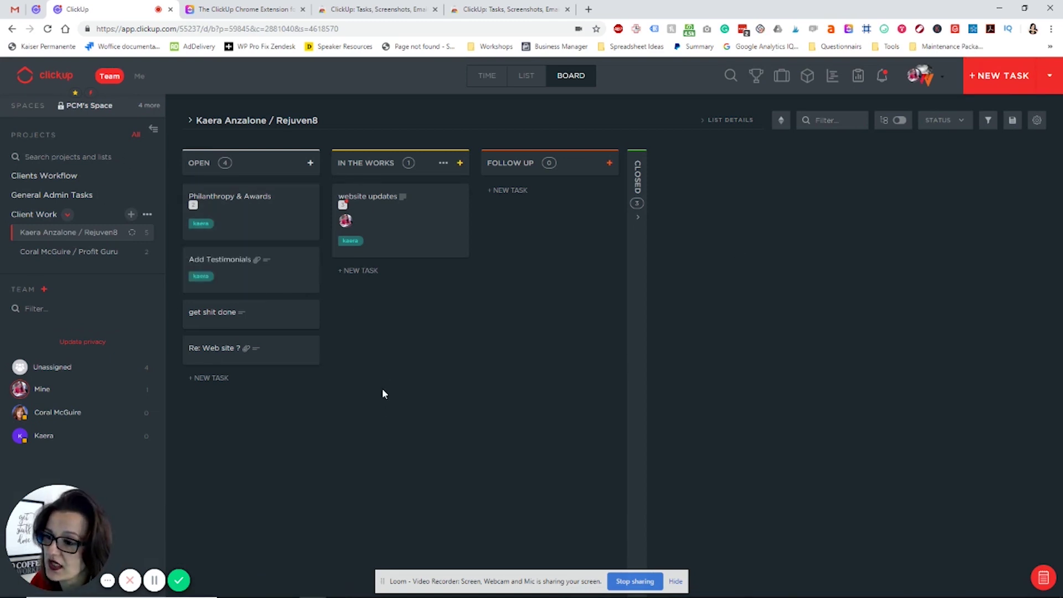
Step: Reopen the Re: Web site ? card under Open and close it again
{"action": "mouse_move", "coordinate": [258, 363]}
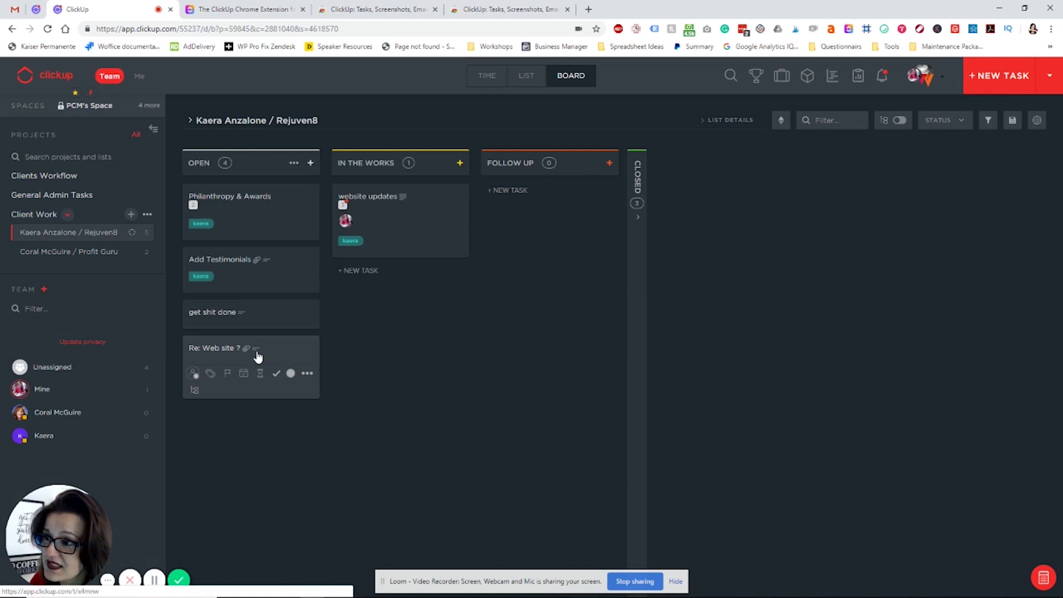
{"action": "left_click", "coordinate": [232, 349]}
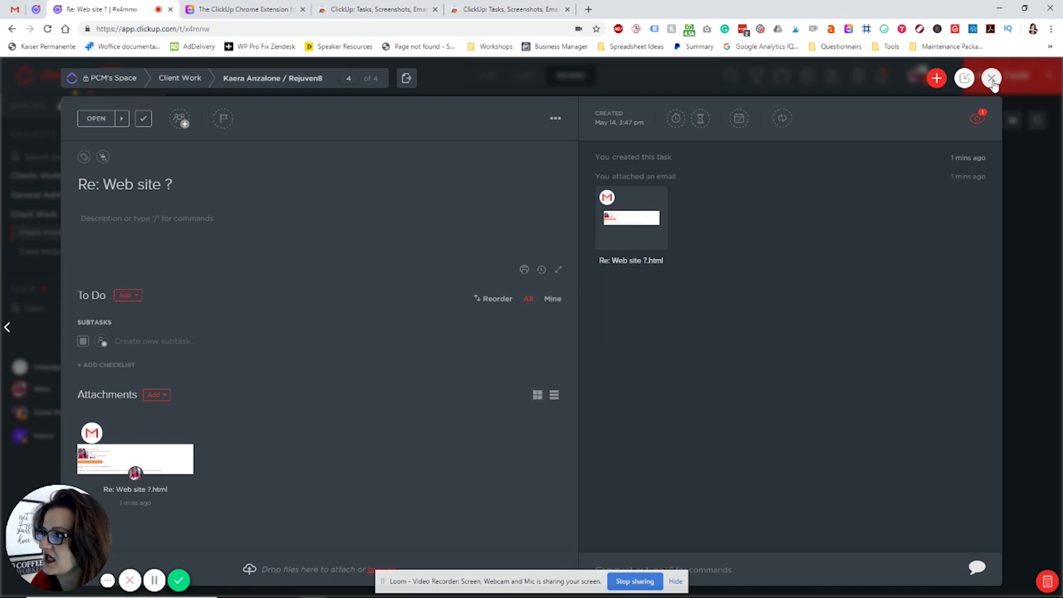
{"action": "left_click", "coordinate": [992, 78]}
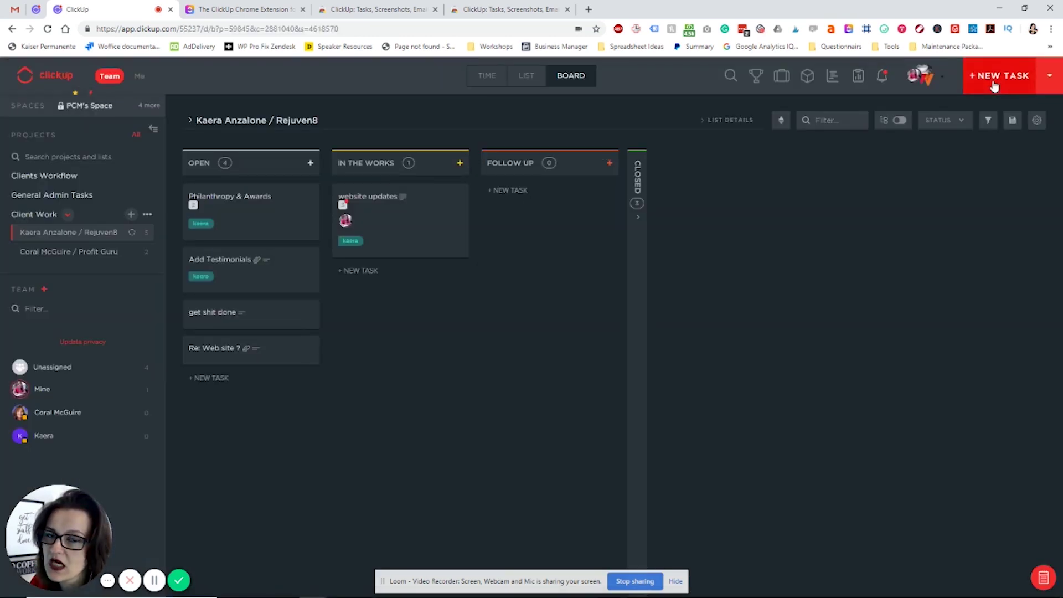